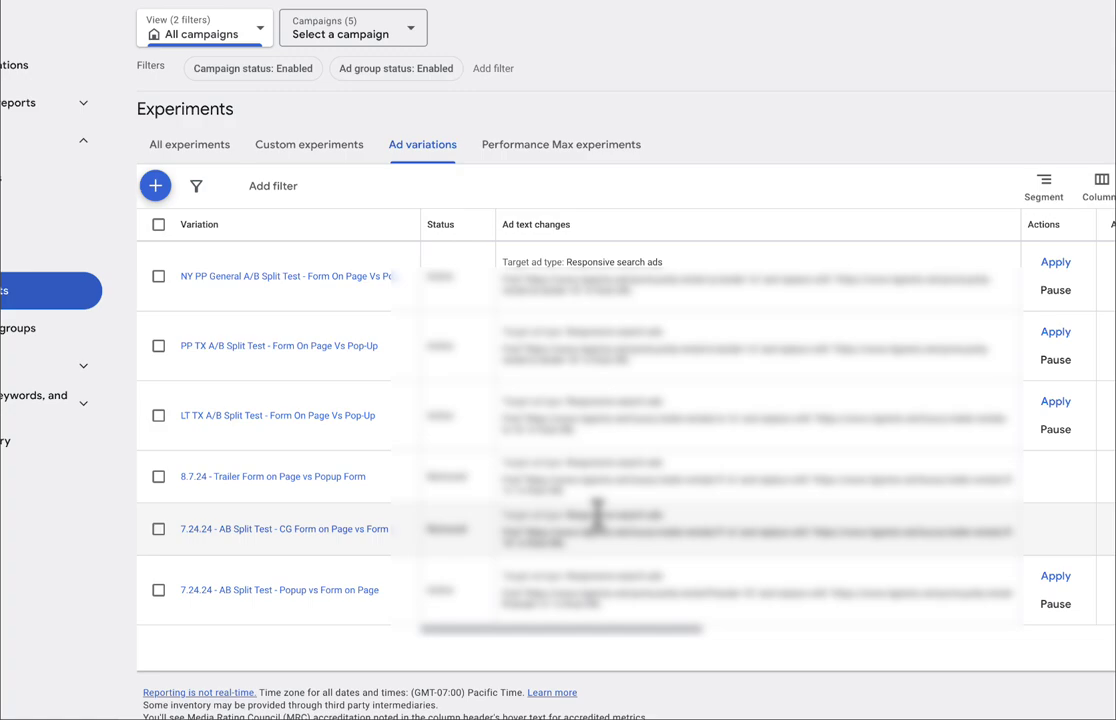
# - Scroll the Ad variations page right and back left to look across it
pyautogui.hscroll(5, 590, 516)
pyautogui.hscroll(-5, 553, 516)
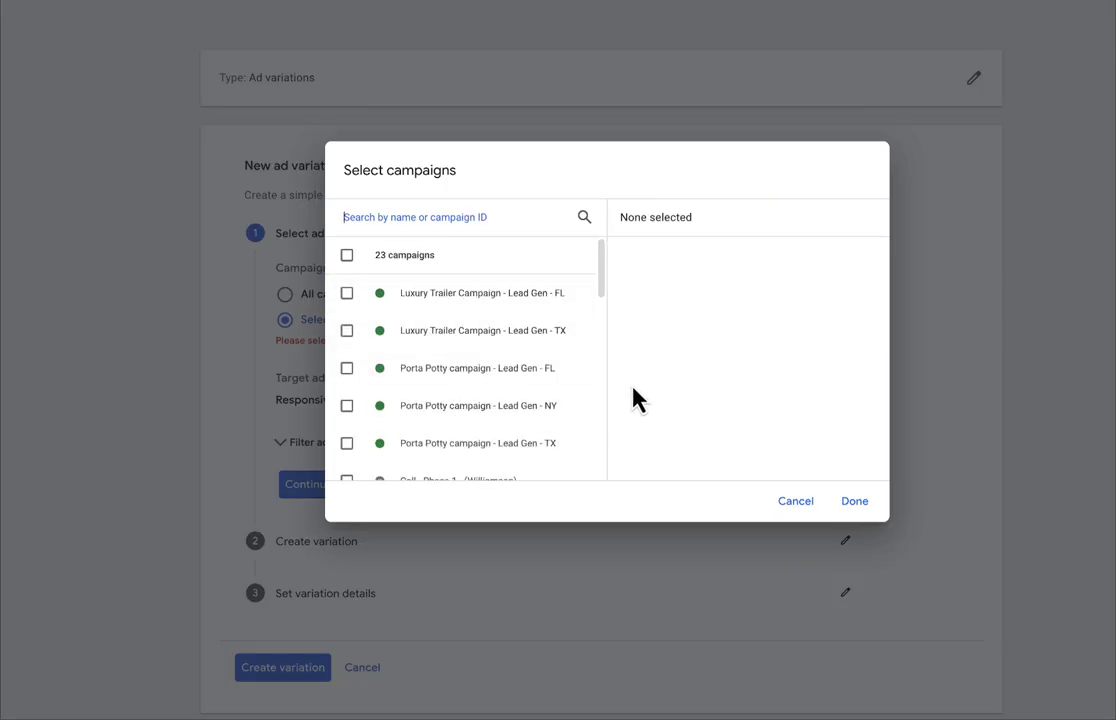
pyautogui.click(450, 422)
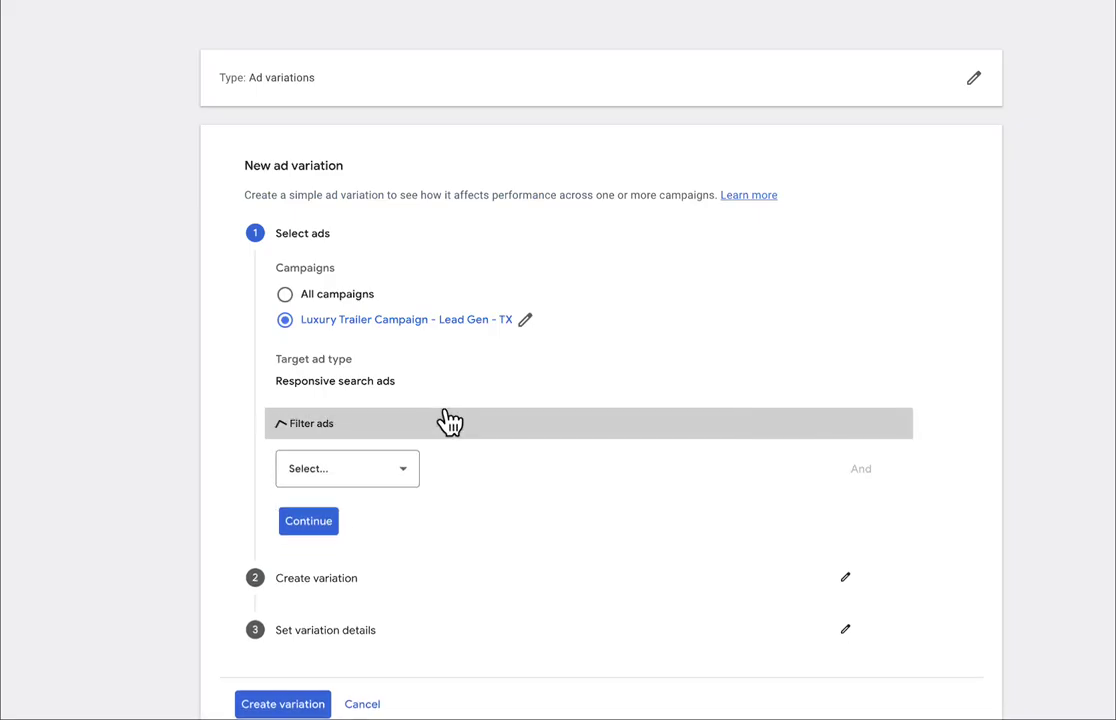
pyautogui.scroll(-2, 445, 405)
pyautogui.click(375, 368)
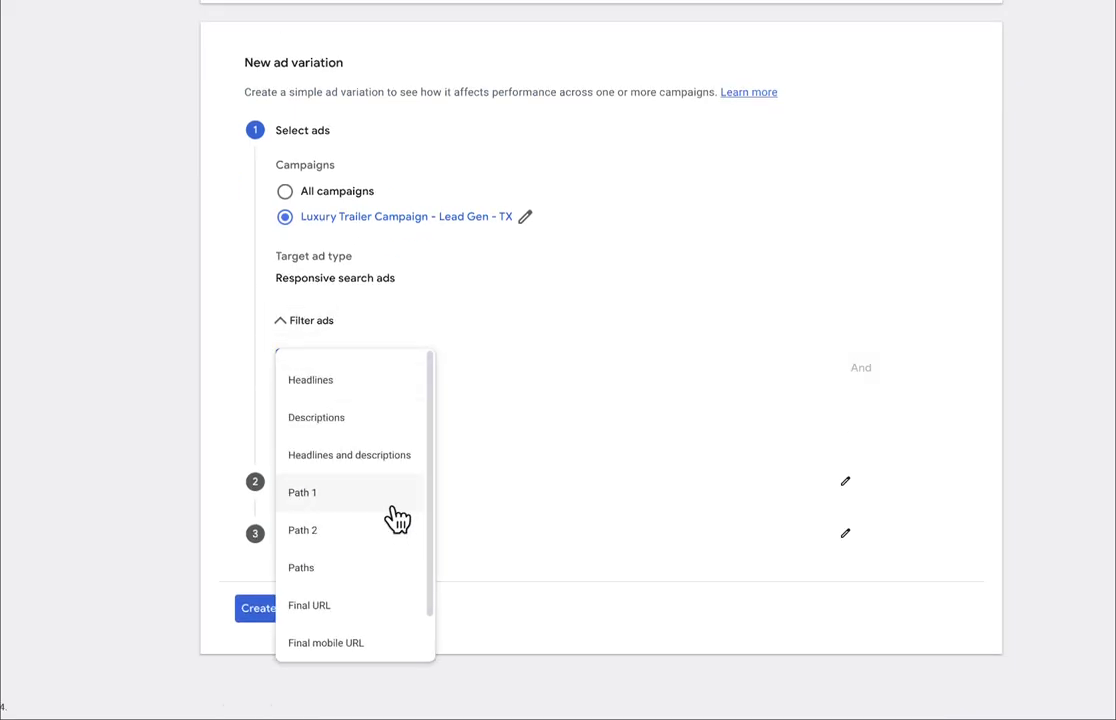
pyautogui.click(346, 607)
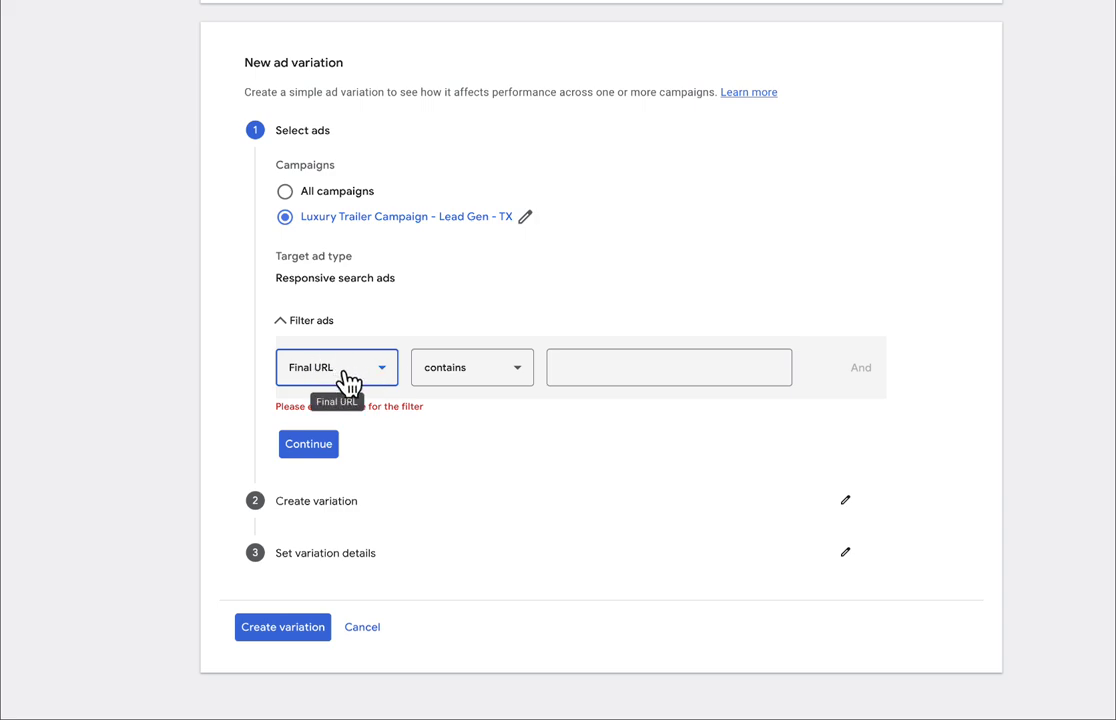
pyautogui.click(620, 369)
pyautogui.write('www.clientname.com/lander-a')
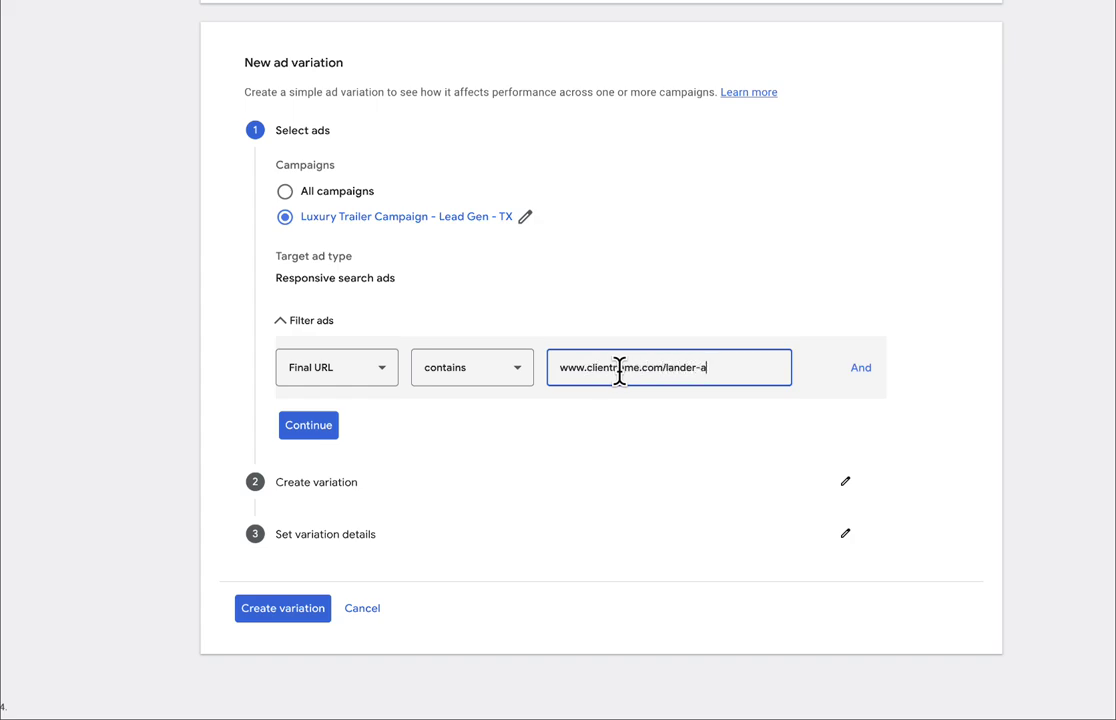
pyautogui.press('BackSpace')
pyautogui.write('1a')
pyautogui.moveTo(712, 368); pyautogui.dragTo(565, 369)
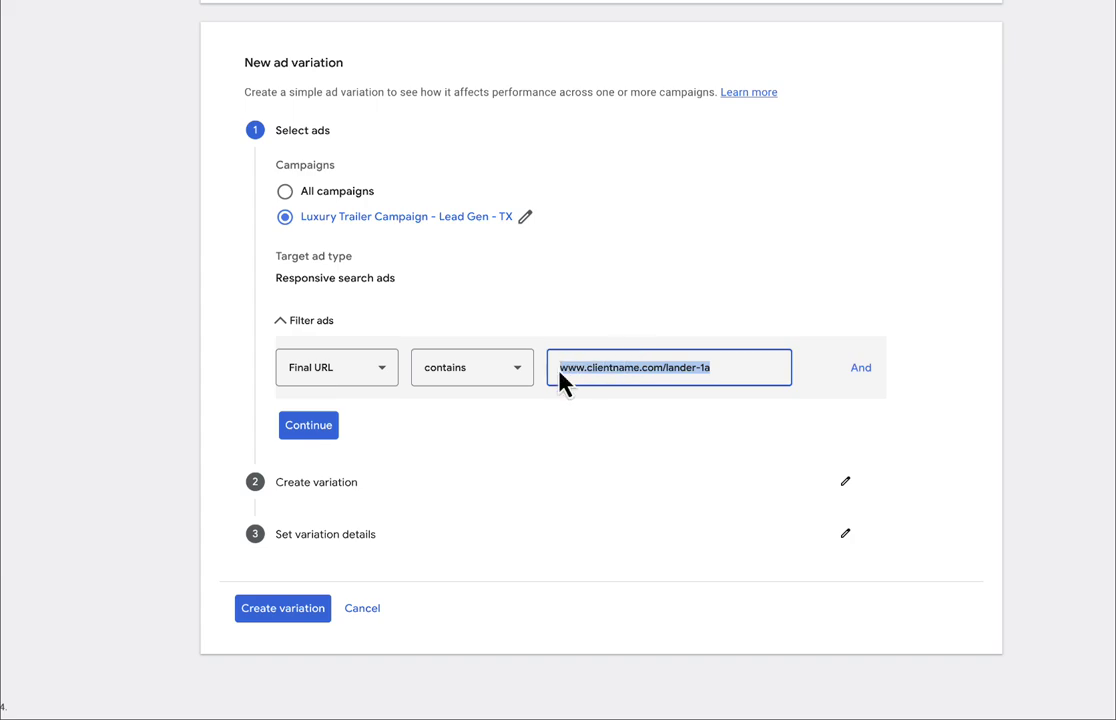
pyautogui.moveTo(560, 370); pyautogui.dragTo(706, 368)
pyautogui.click(312, 430)
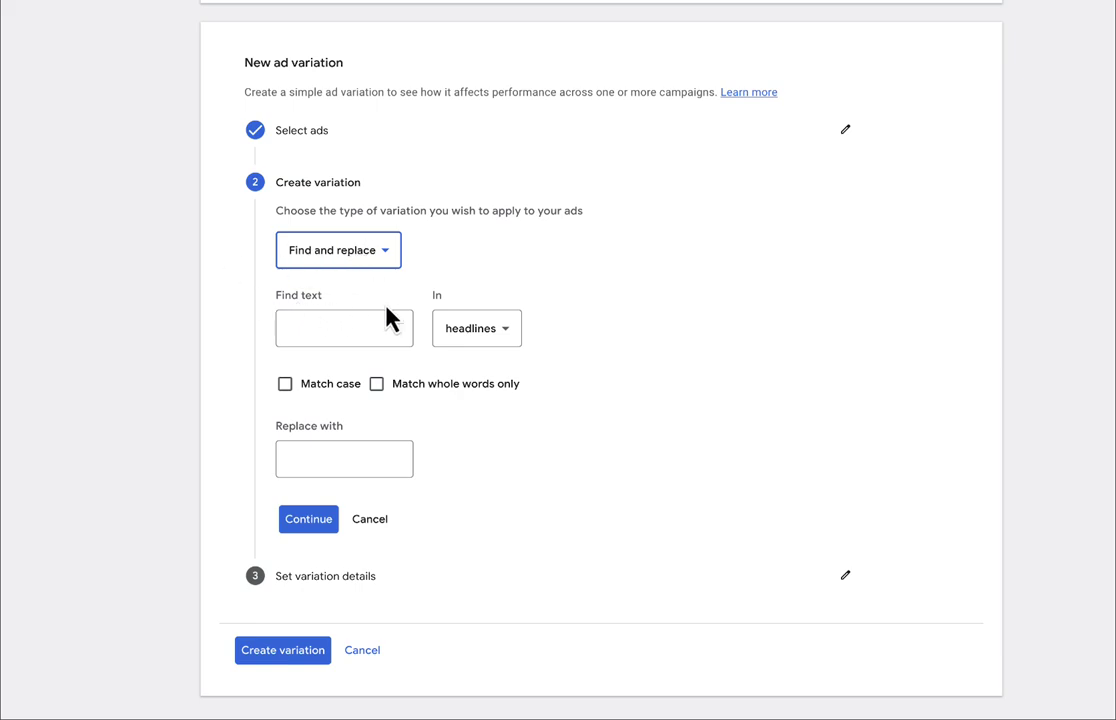
pyautogui.click(458, 330)
pyautogui.click(487, 568)
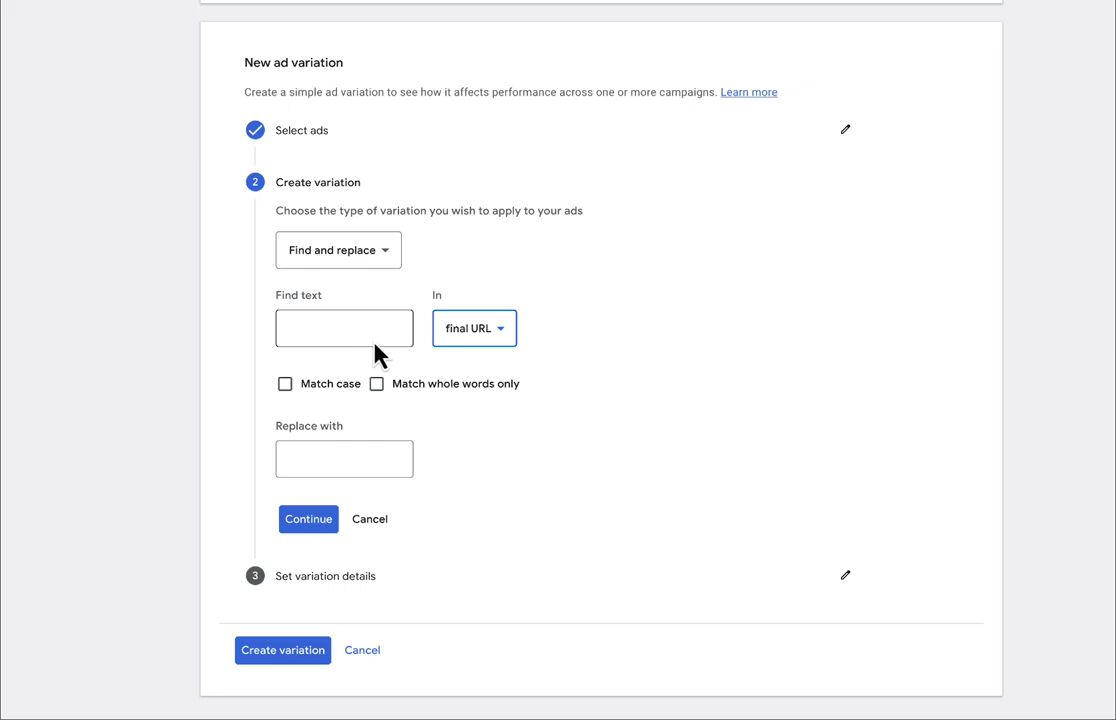
pyautogui.click(343, 325)
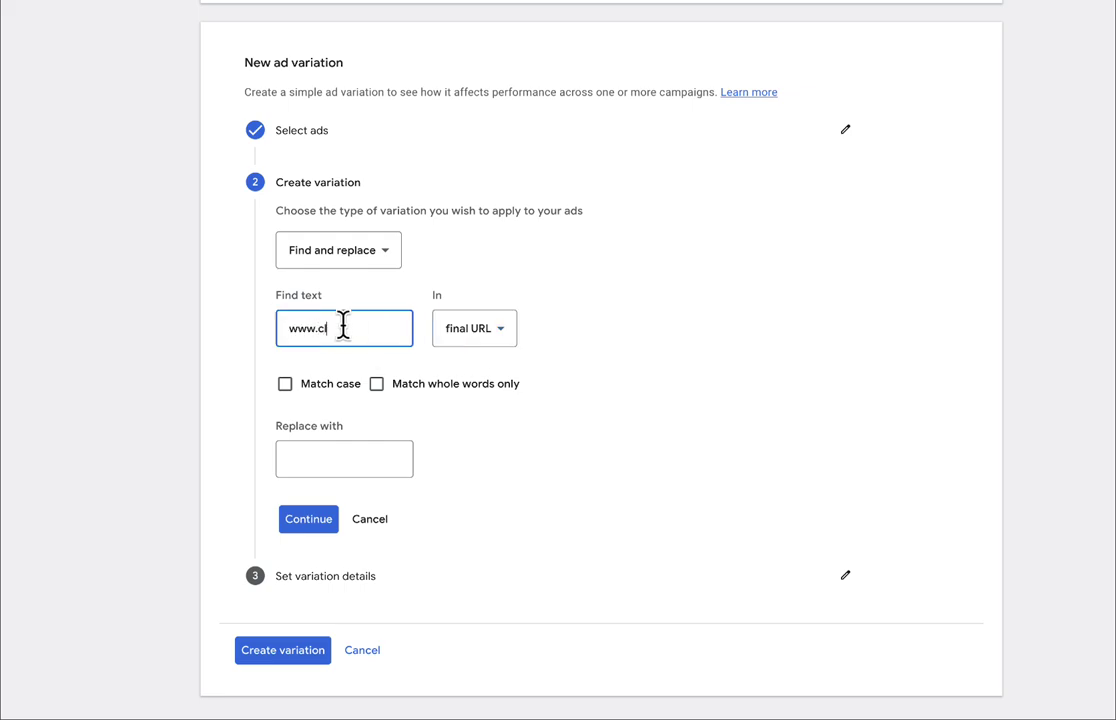
pyautogui.write('www.clientname.com')
pyautogui.write('/lander-1')
pyautogui.moveTo(399, 327); pyautogui.dragTo(269, 327)
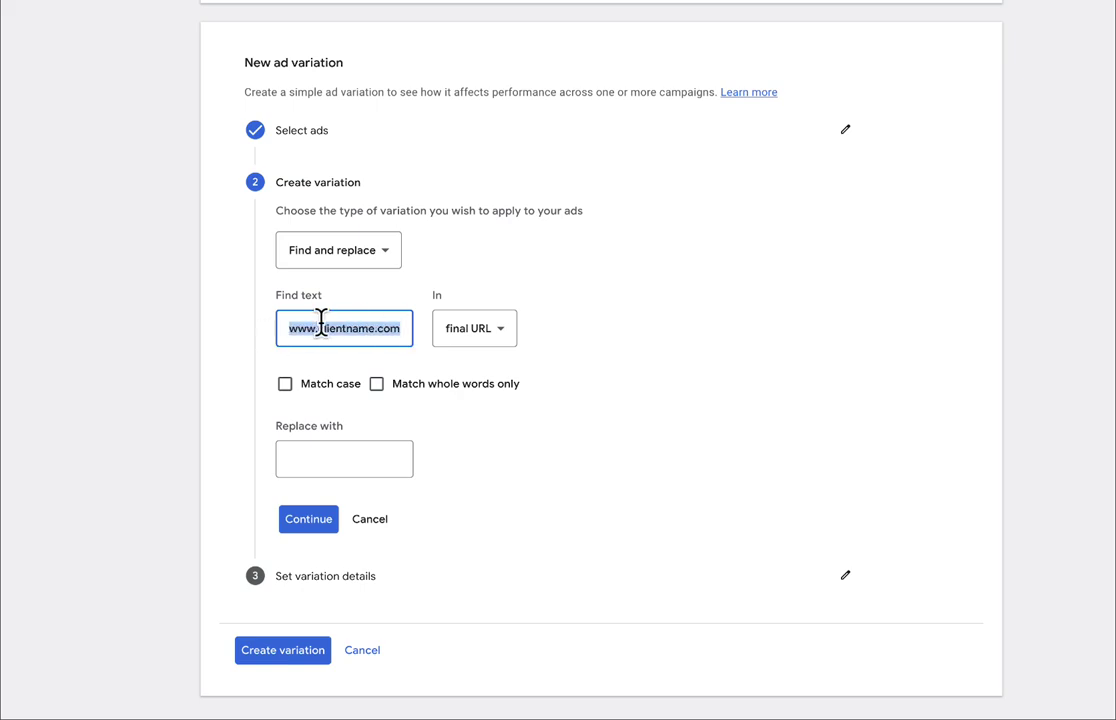
pyautogui.click(334, 458)
pyautogui.press('BackSpace')
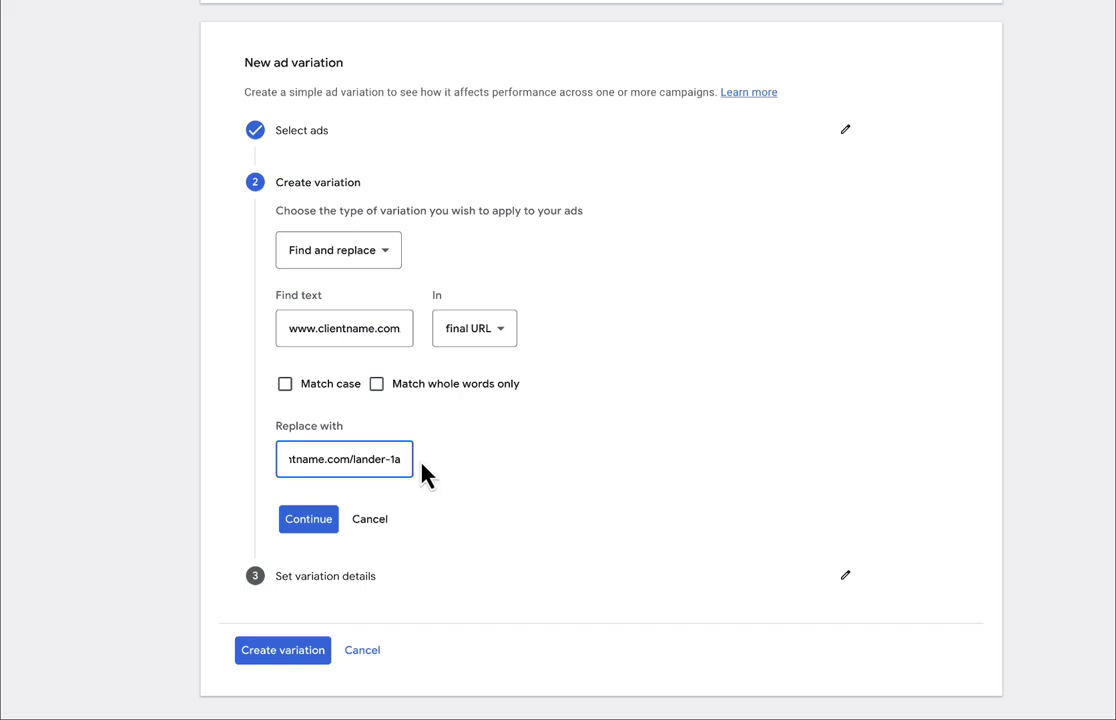
pyautogui.write('b')
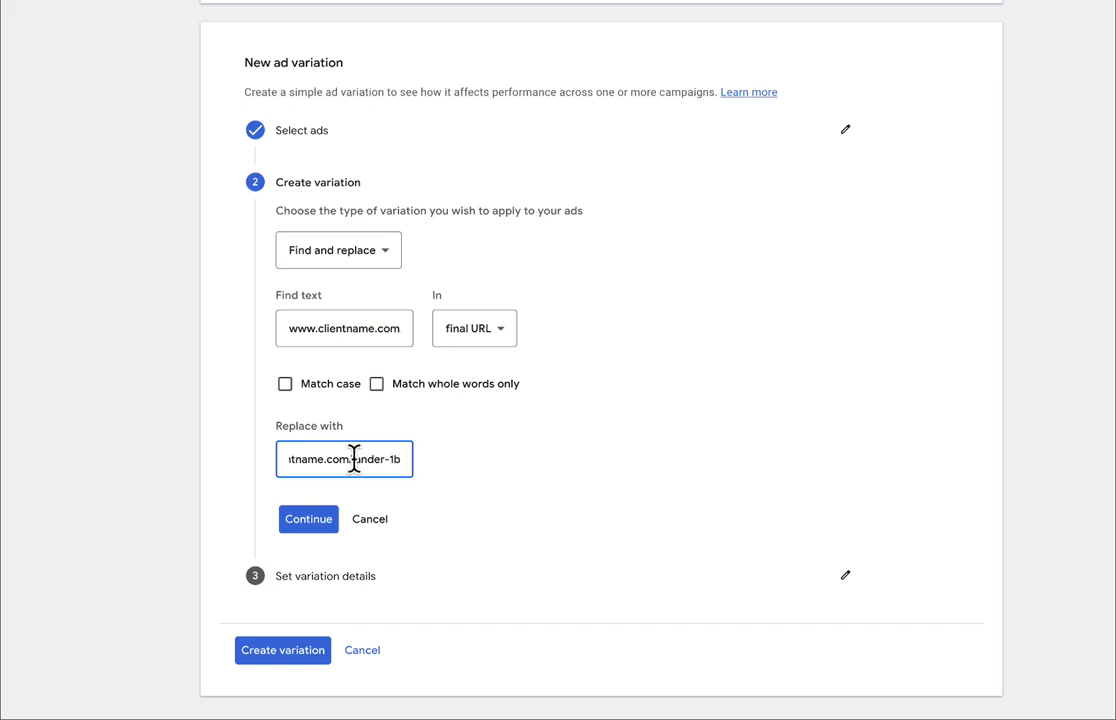
pyautogui.moveTo(355, 458); pyautogui.dragTo(420, 476)
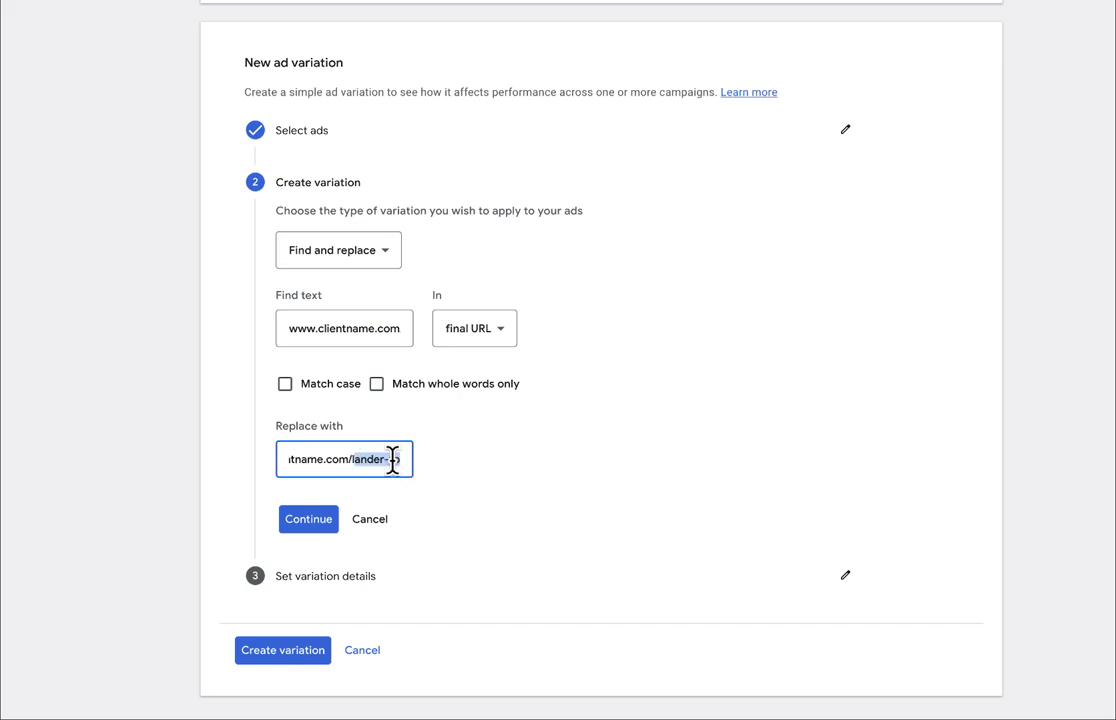
pyautogui.click(392, 458)
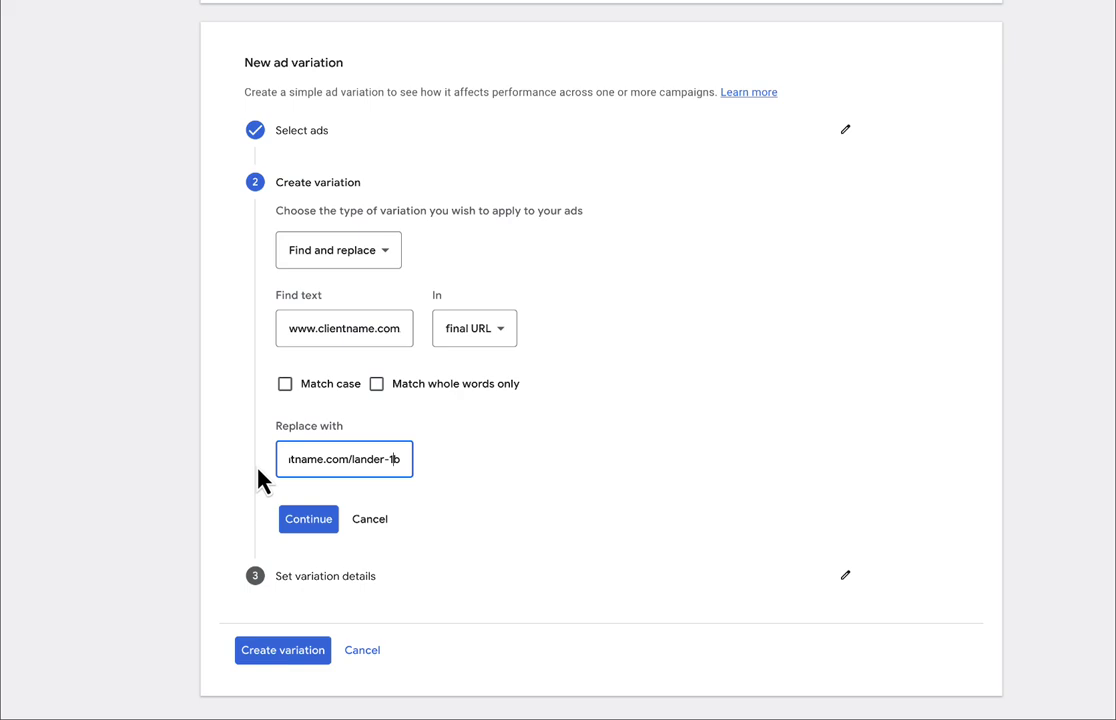
# - Name the variation 'A/b Split Test - Form on Page vs Popup Form' with an 84-day duration
pyautogui.click(322, 529)
pyautogui.click(353, 281)
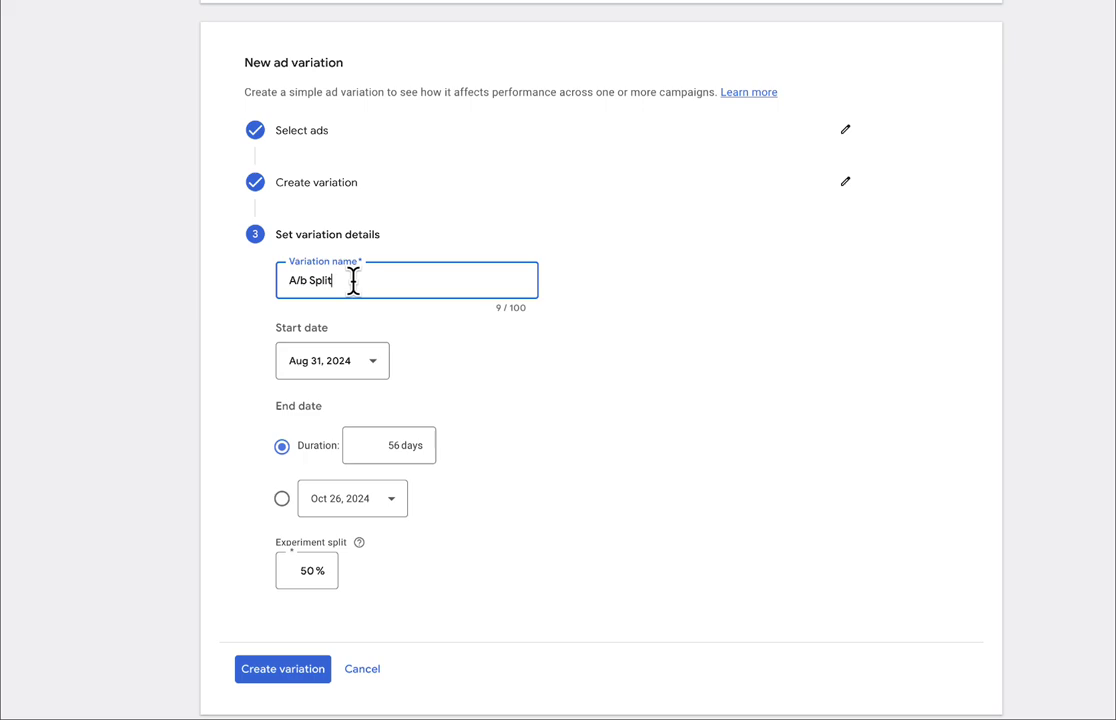
pyautogui.write('A/b Split Test - Form on Page v')
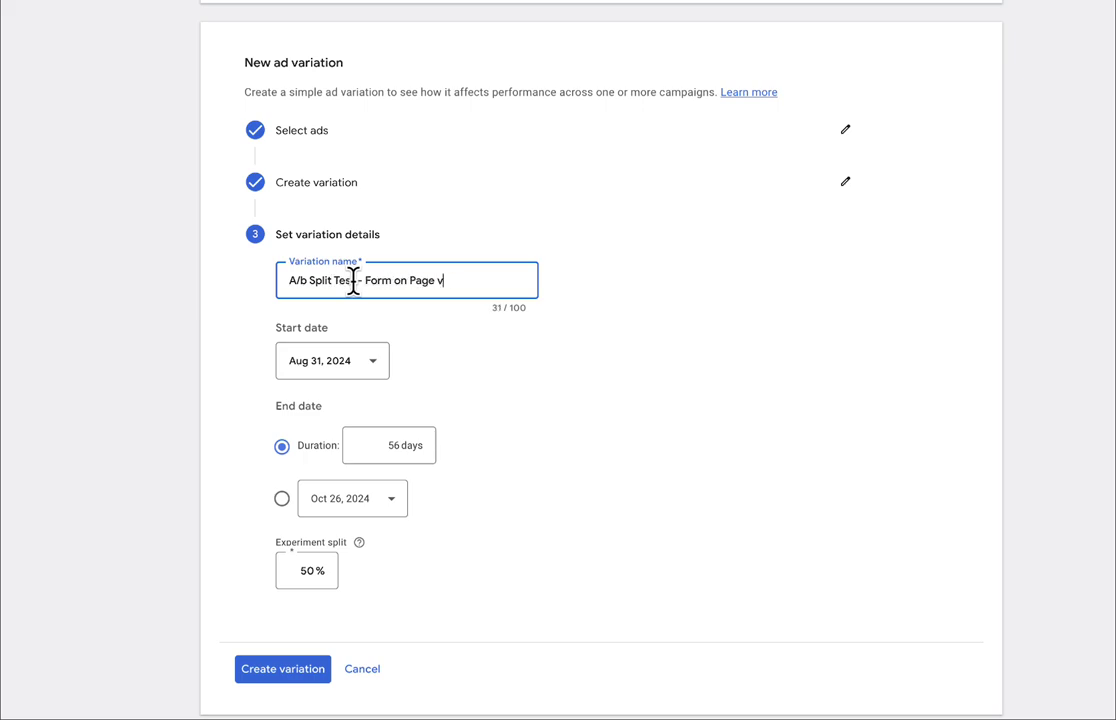
pyautogui.write('s Popup Form')
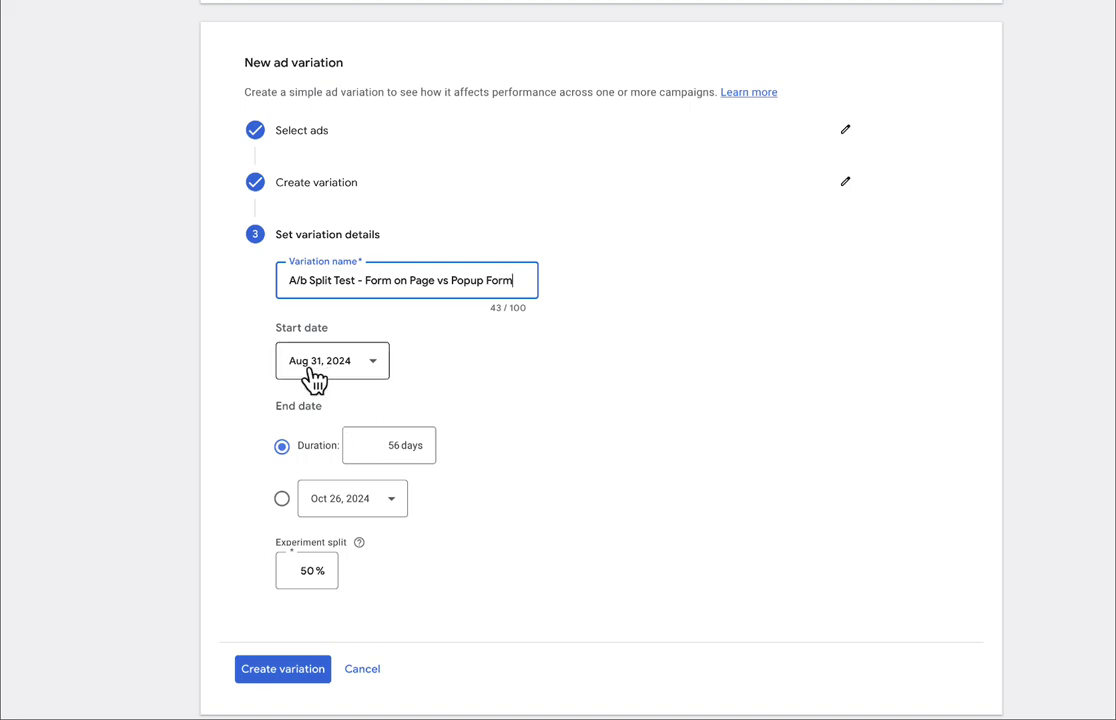
pyautogui.click(388, 445)
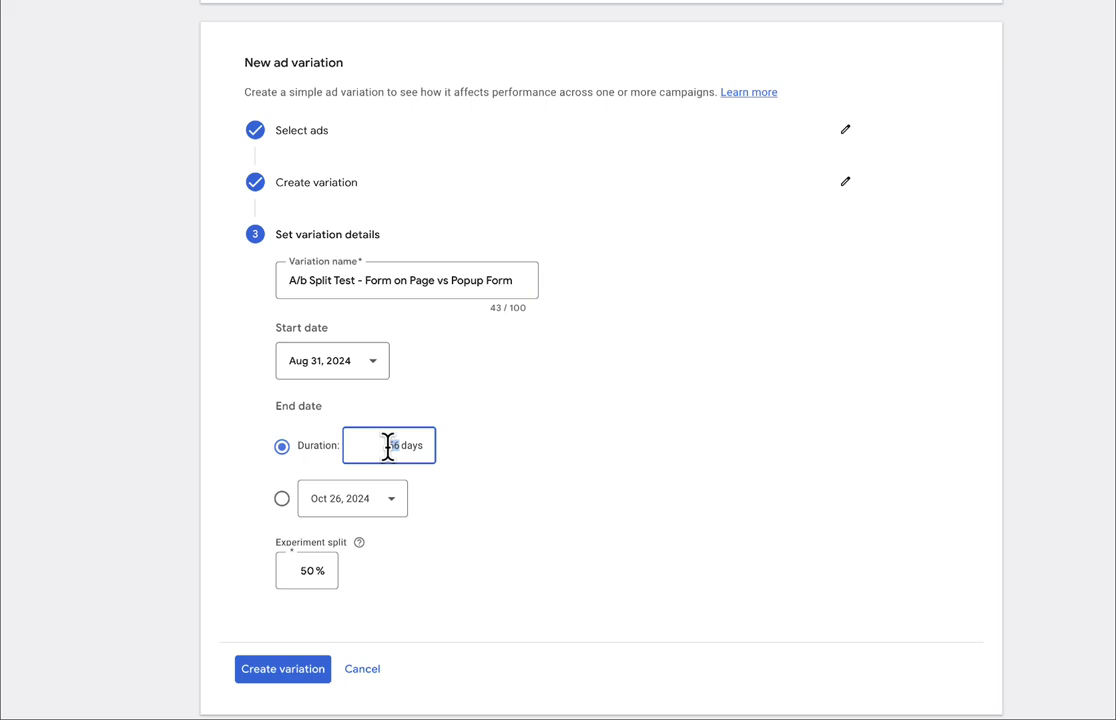
pyautogui.write('84')
pyautogui.scroll(-1, 398, 478)
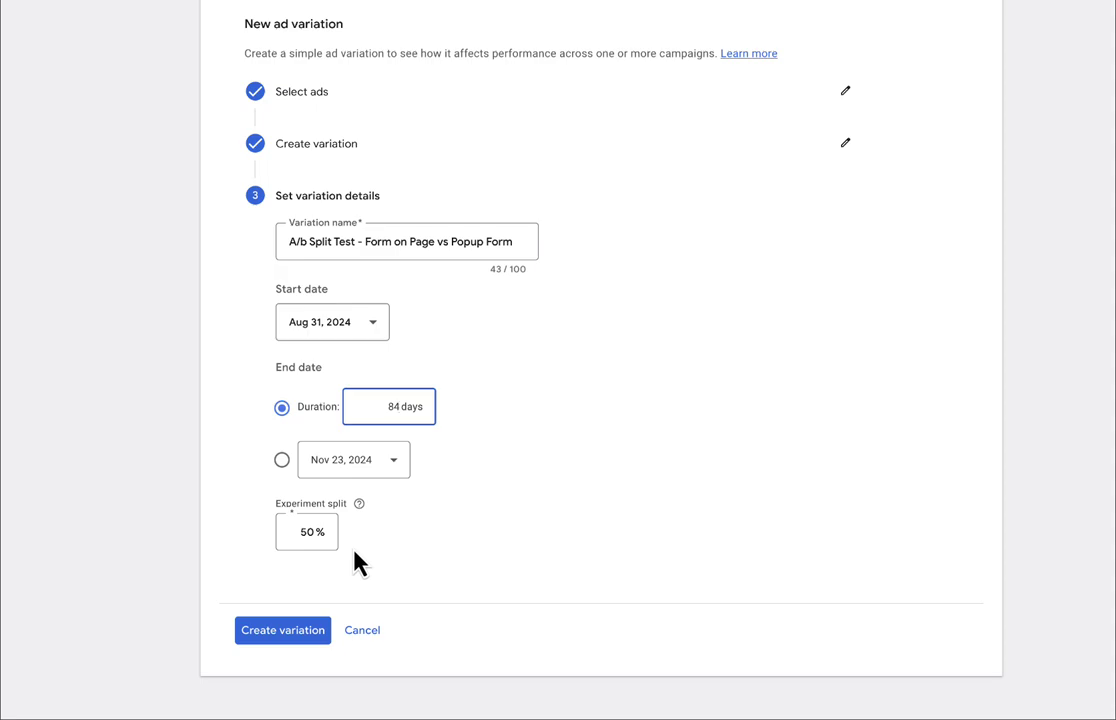
pyautogui.scroll(1, 330, 330)
# - Recheck the find and replacement URLs in the find-and-replace step
pyautogui.click(318, 162)
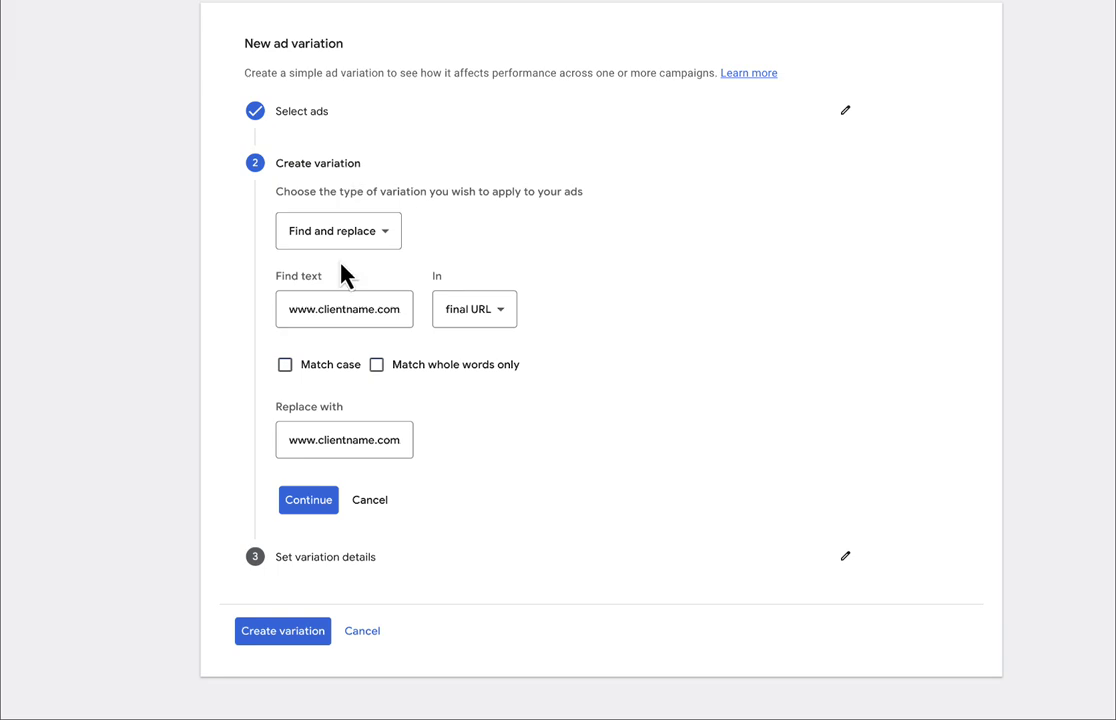
pyautogui.click(315, 312)
pyautogui.moveTo(315, 312); pyautogui.dragTo(474, 331)
pyautogui.moveTo(292, 435); pyautogui.dragTo(453, 456)
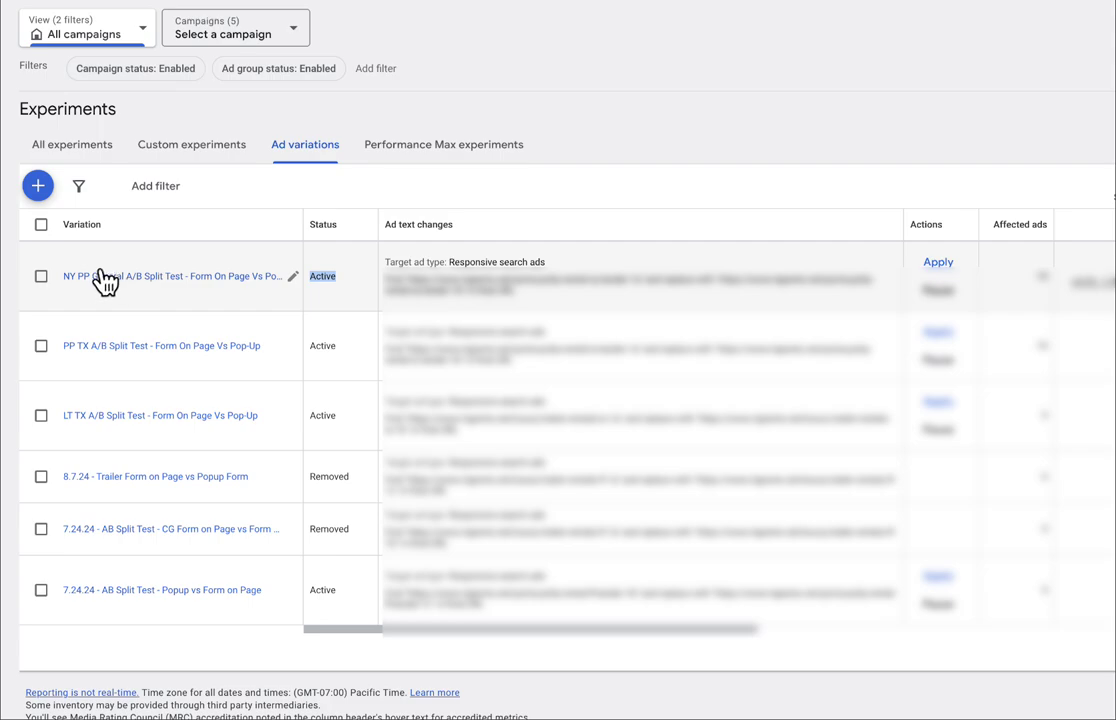
pyautogui.moveTo(530, 294); pyautogui.dragTo(459, 288)
# - Scroll the ad variations table right to the CTR, cost, conversions and conversion rate columns
pyautogui.click(586, 314)
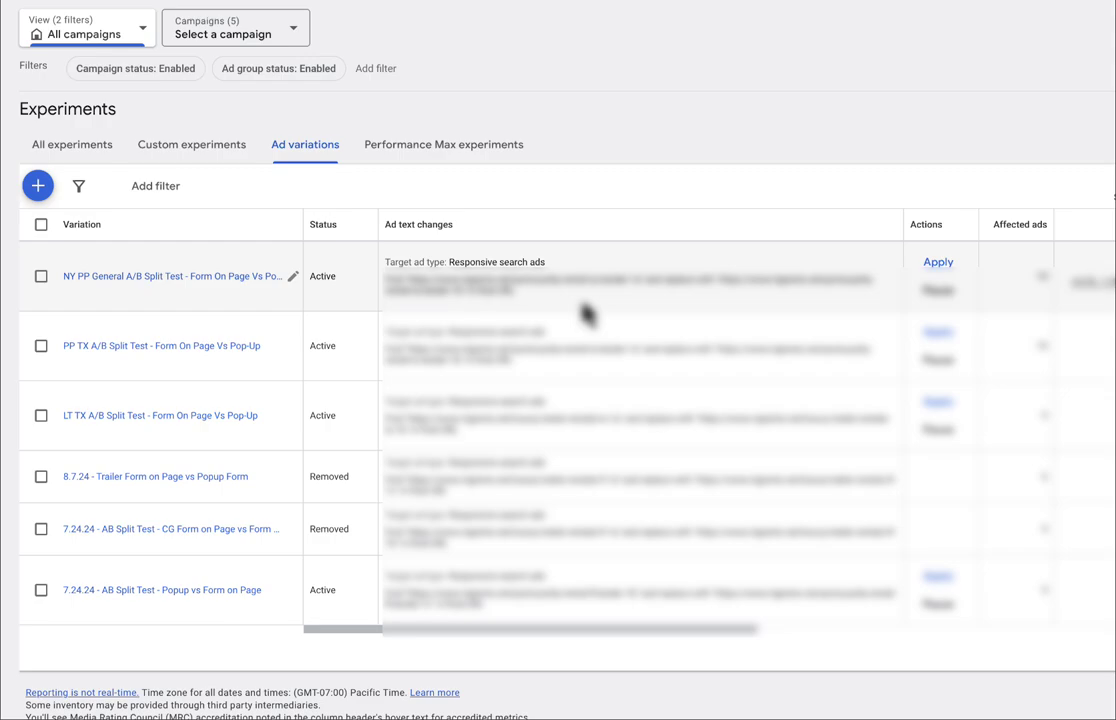
pyautogui.hscroll(10, 630, 380)
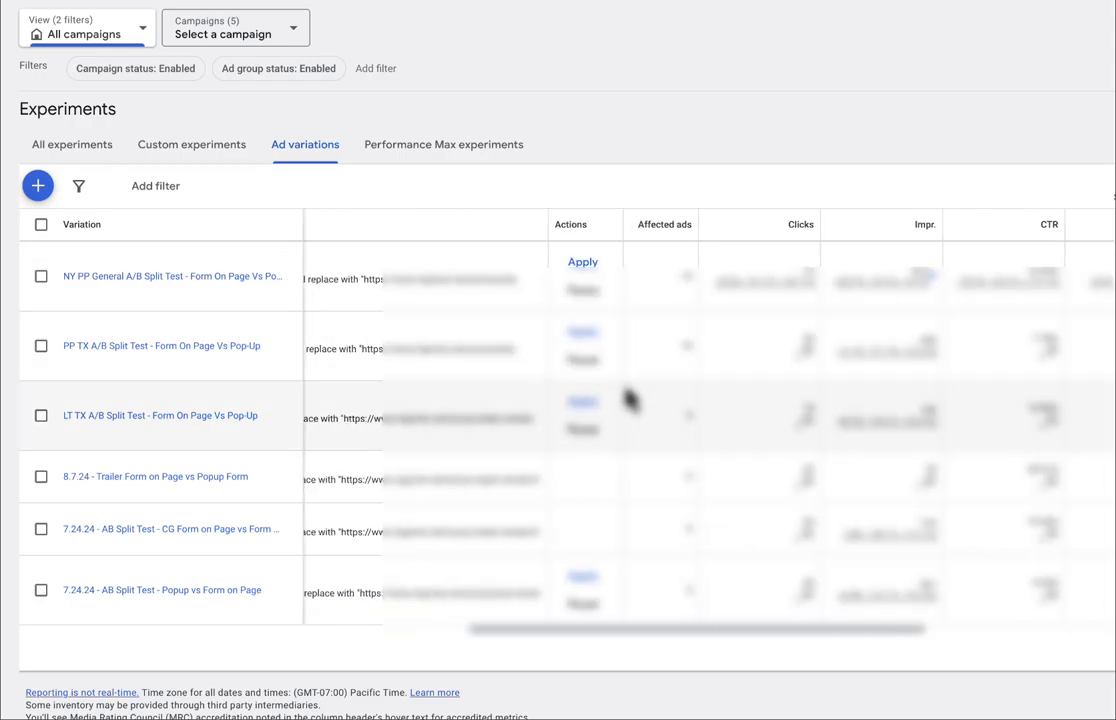
pyautogui.hscroll(5, 420, 396)
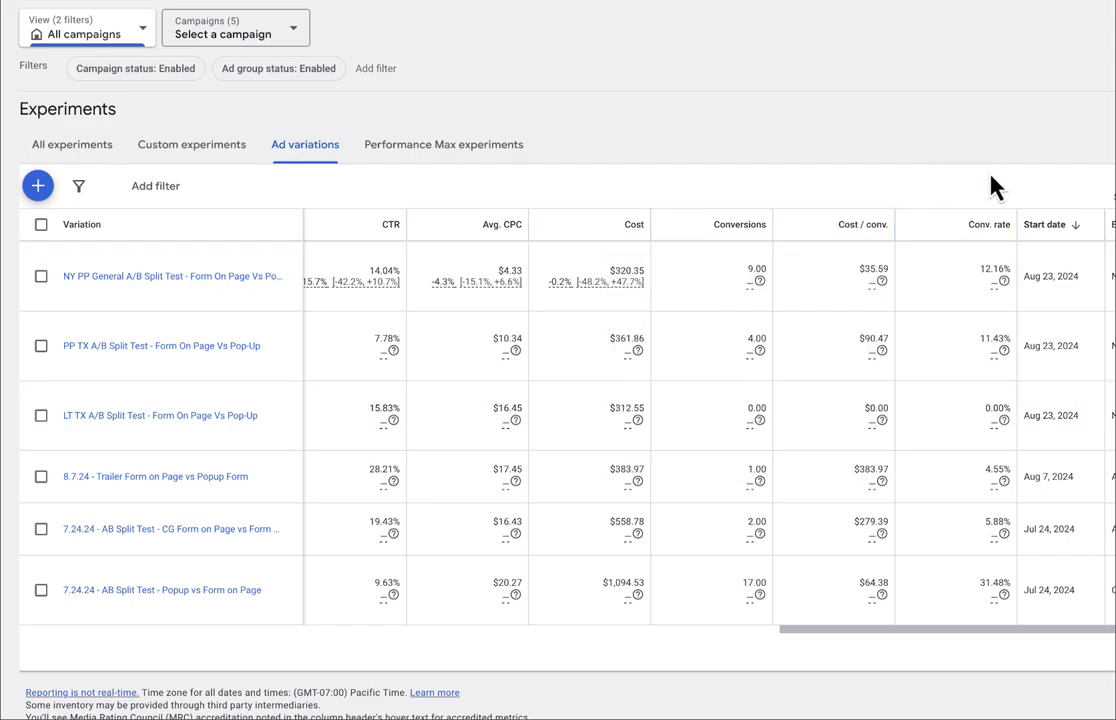
pyautogui.hscroll(2, 676, 345)
# - Read the PP TX row's not-enough-data notes for Cost/conv. and Conv. rate, then reveal the navigation drawer
pyautogui.moveTo(676, 345)
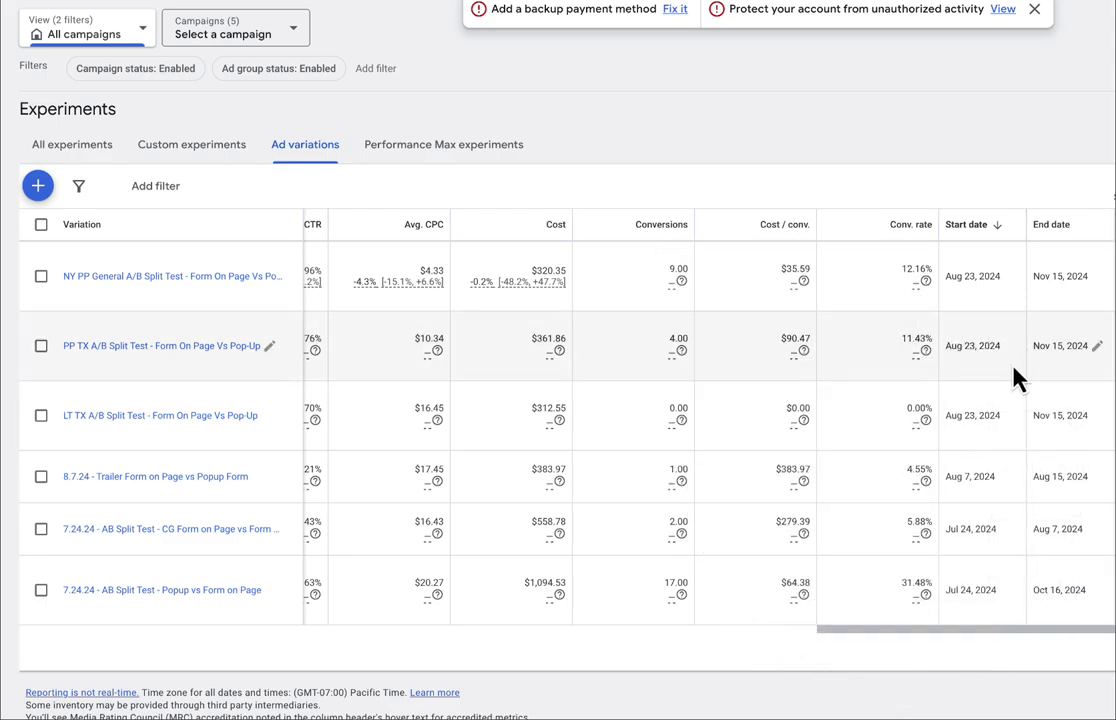
pyautogui.moveTo(803, 352)
pyautogui.moveTo(925, 350)
pyautogui.moveTo(40, 500)
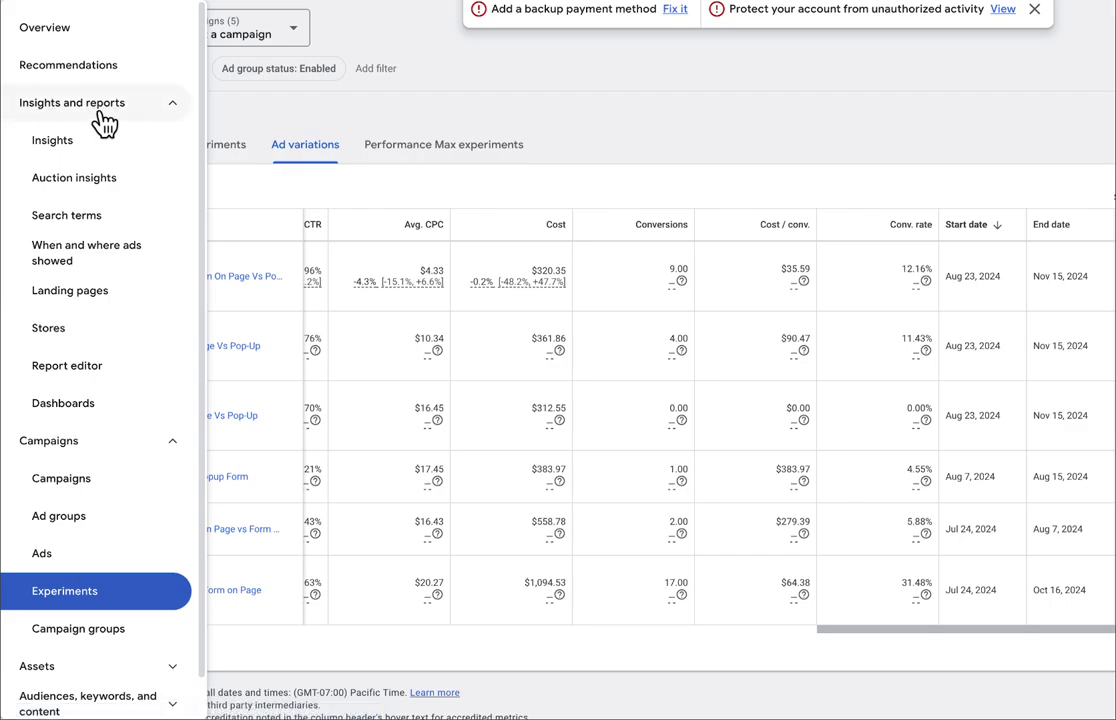
# - Open the Landing pages report from Insights and reports
pyautogui.click(112, 302)
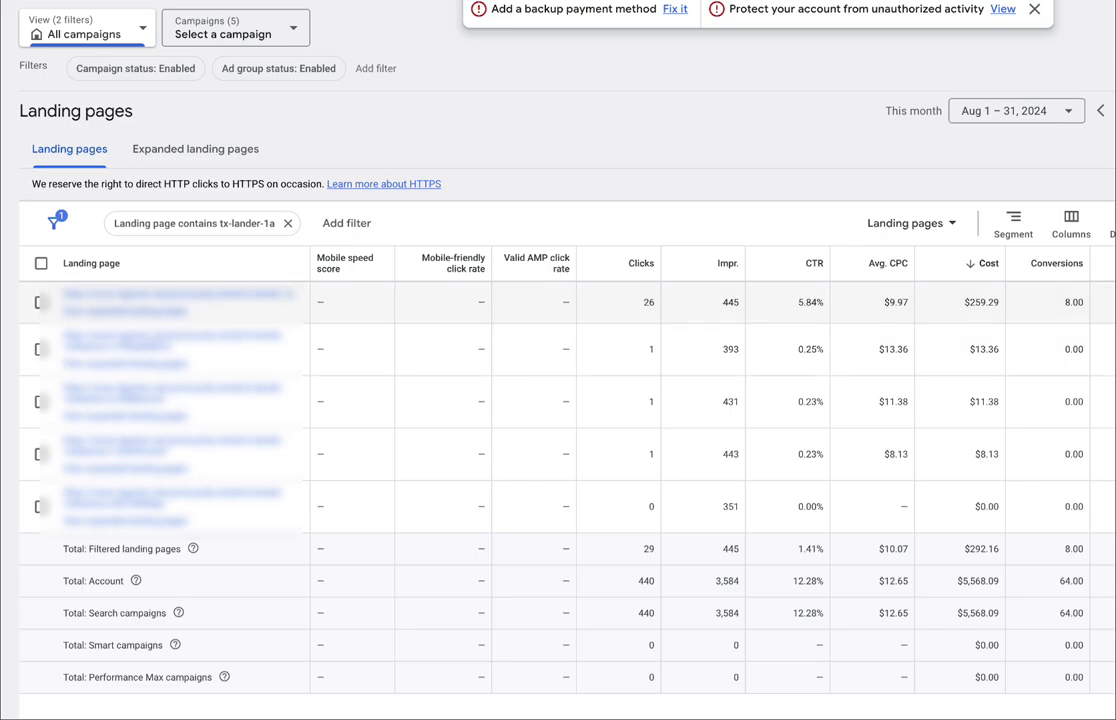
pyautogui.click(370, 228)
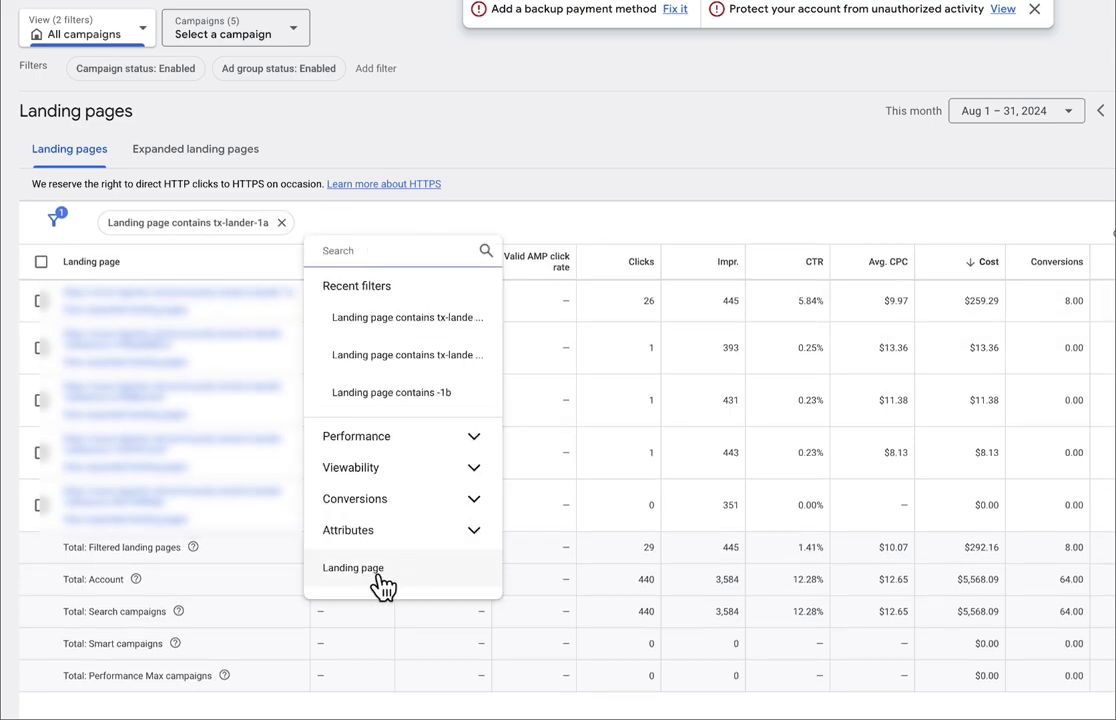
pyautogui.click(222, 226)
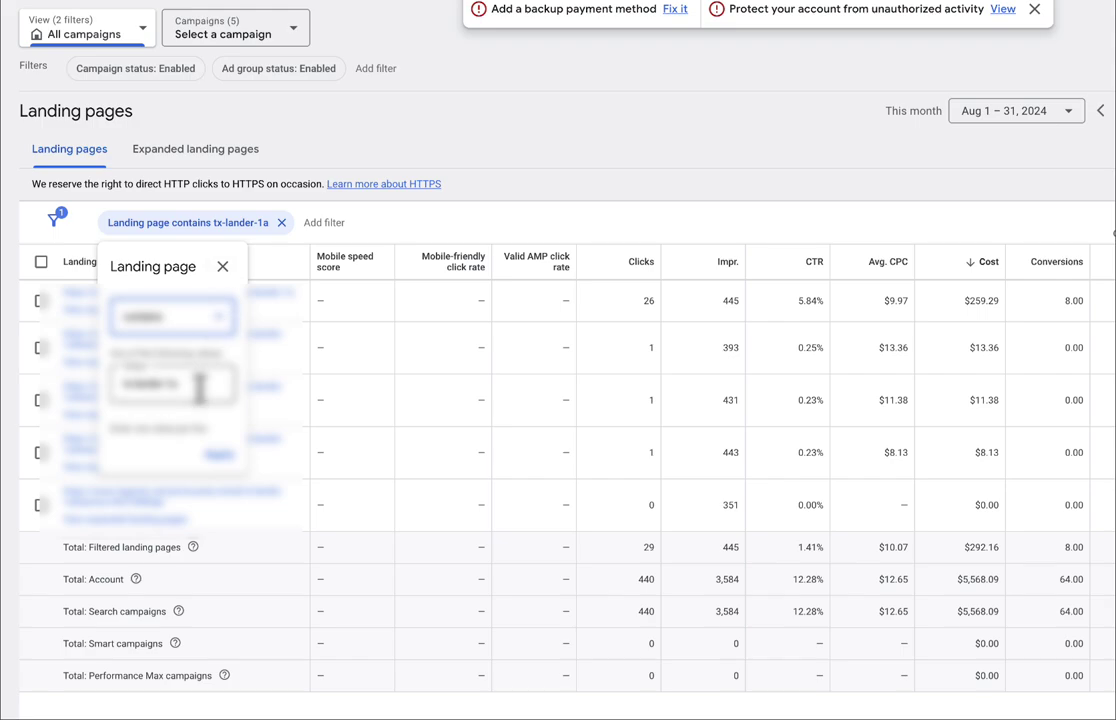
pyautogui.click(145, 384)
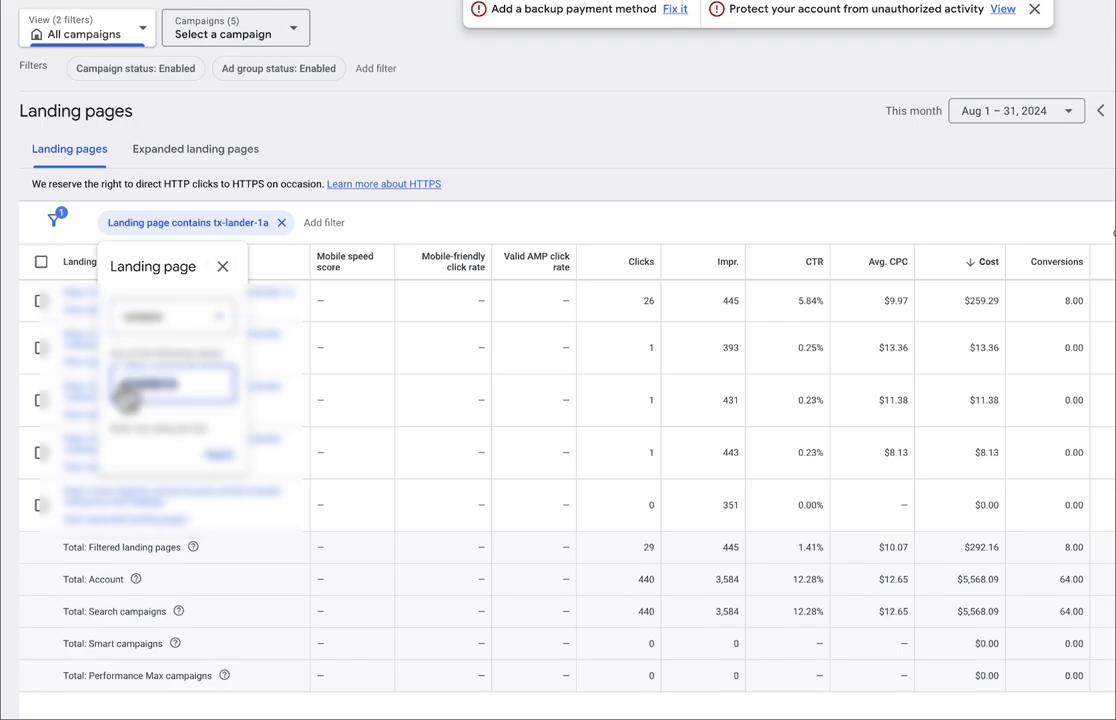
pyautogui.click(168, 385)
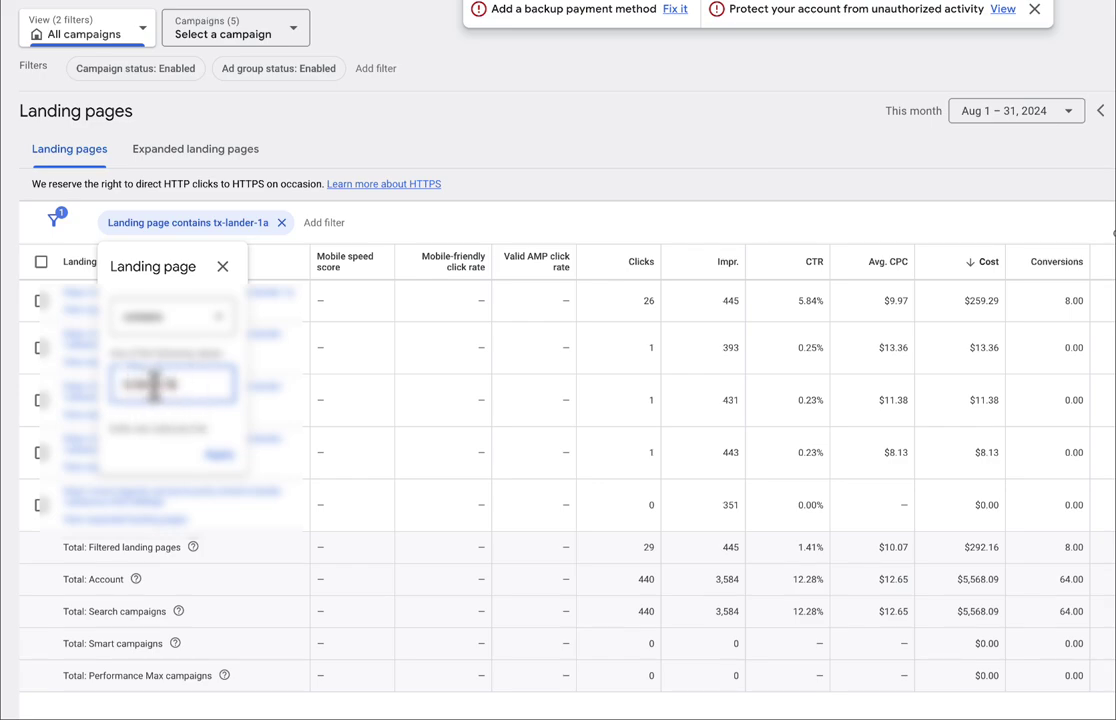
pyautogui.moveTo(181, 385); pyautogui.dragTo(124, 386)
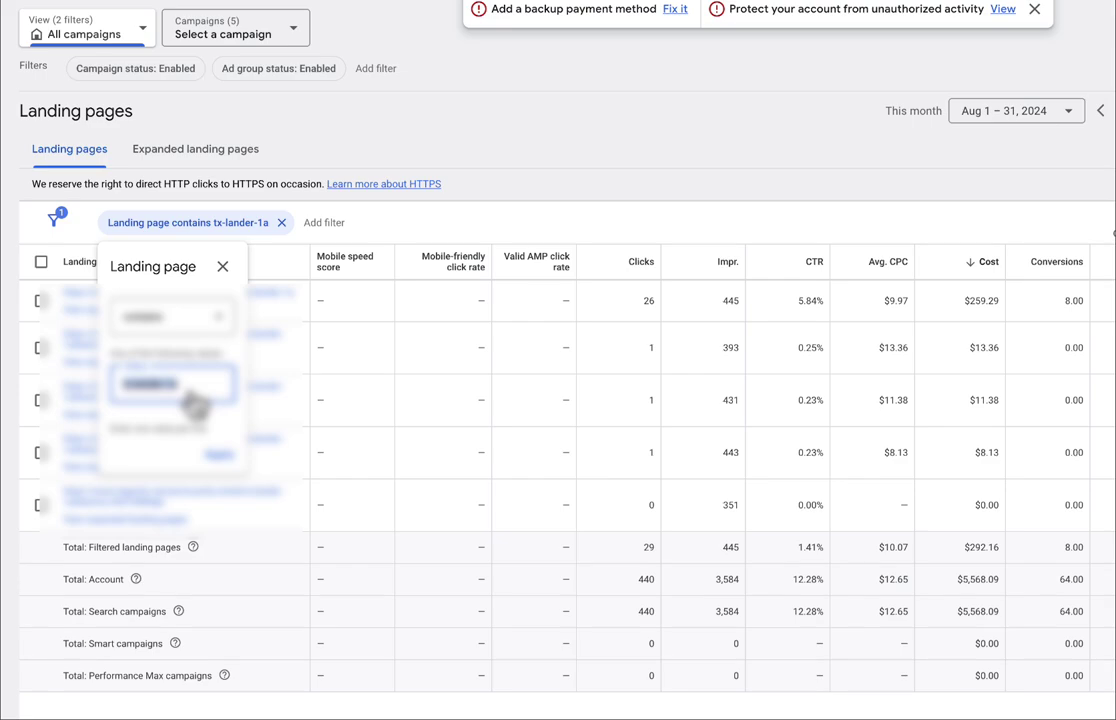
pyautogui.click(1029, 456)
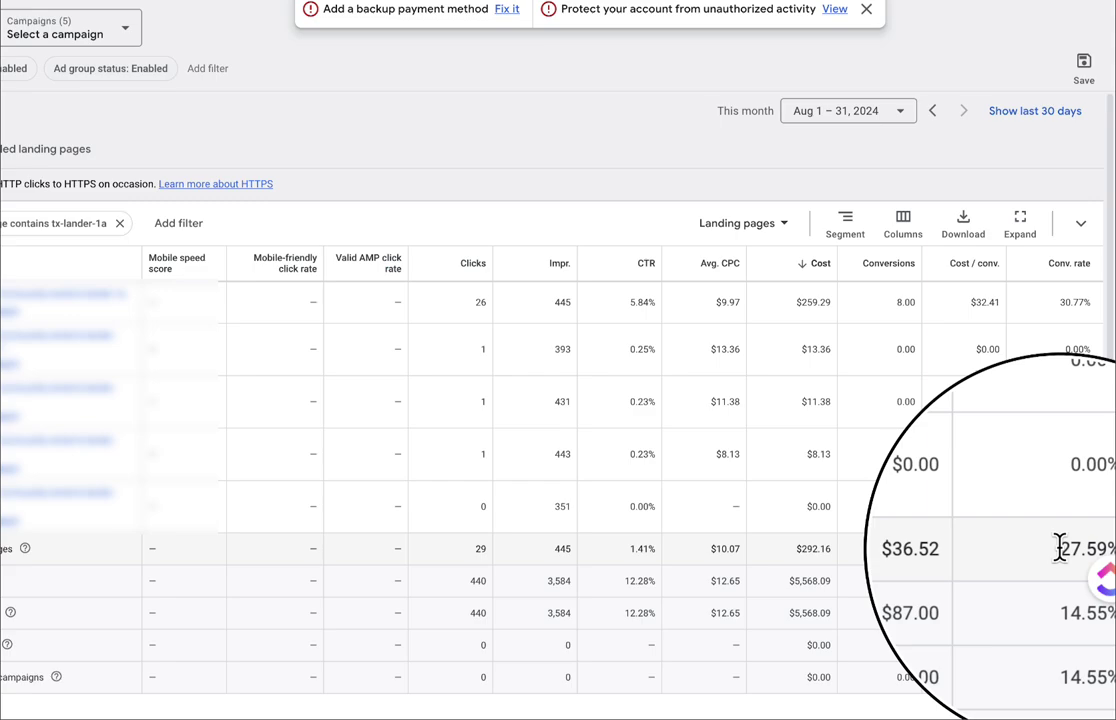
# - Change the landing page filter from tx-lander-1a to tx-lander-1b
pyautogui.click(55, 222)
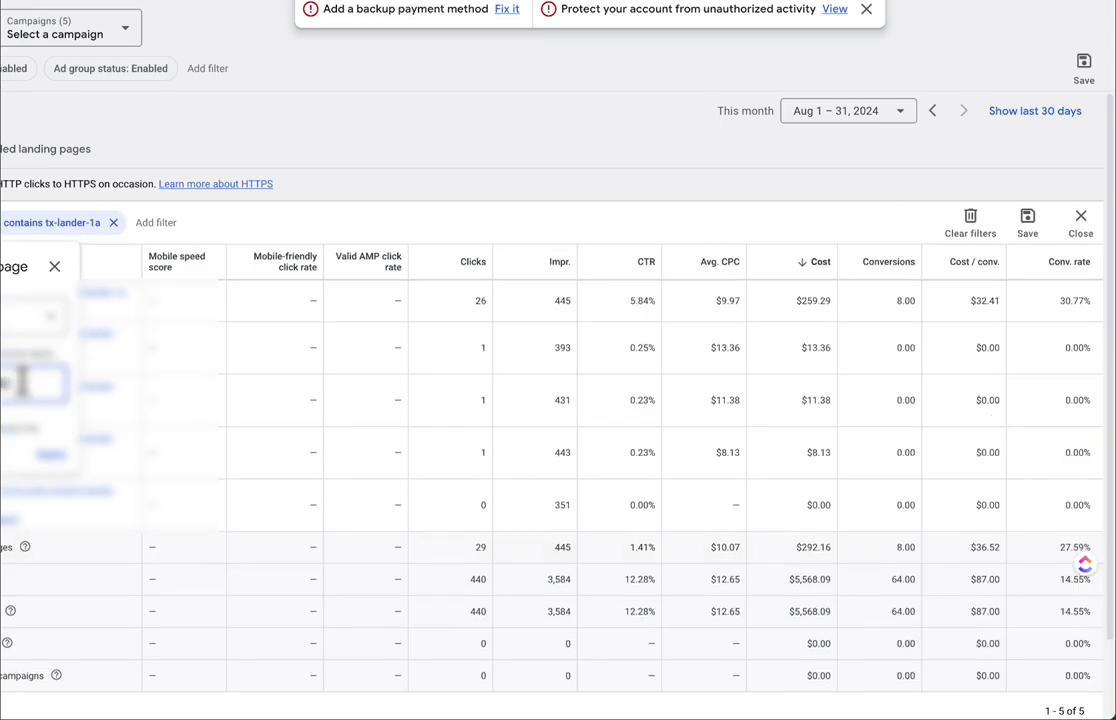
pyautogui.click(58, 455)
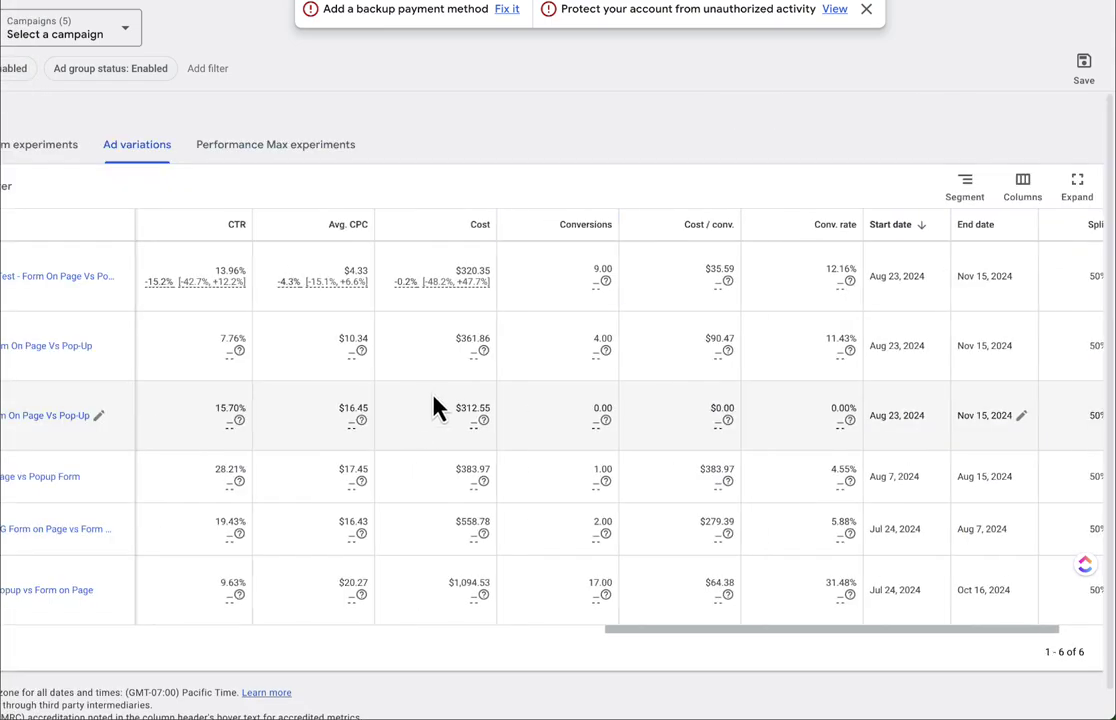
# - Check the Conversions comparison note, then tick the PP TX A/B Split Test row
pyautogui.moveTo(605, 351)
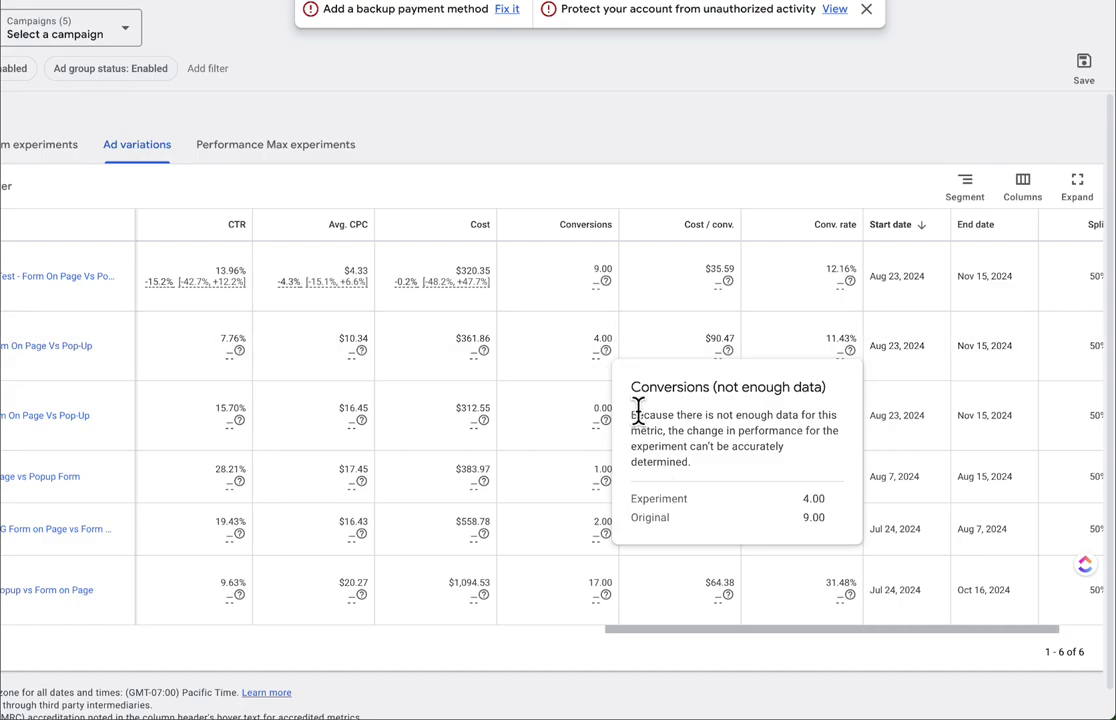
pyautogui.hscroll(-10, 638, 406)
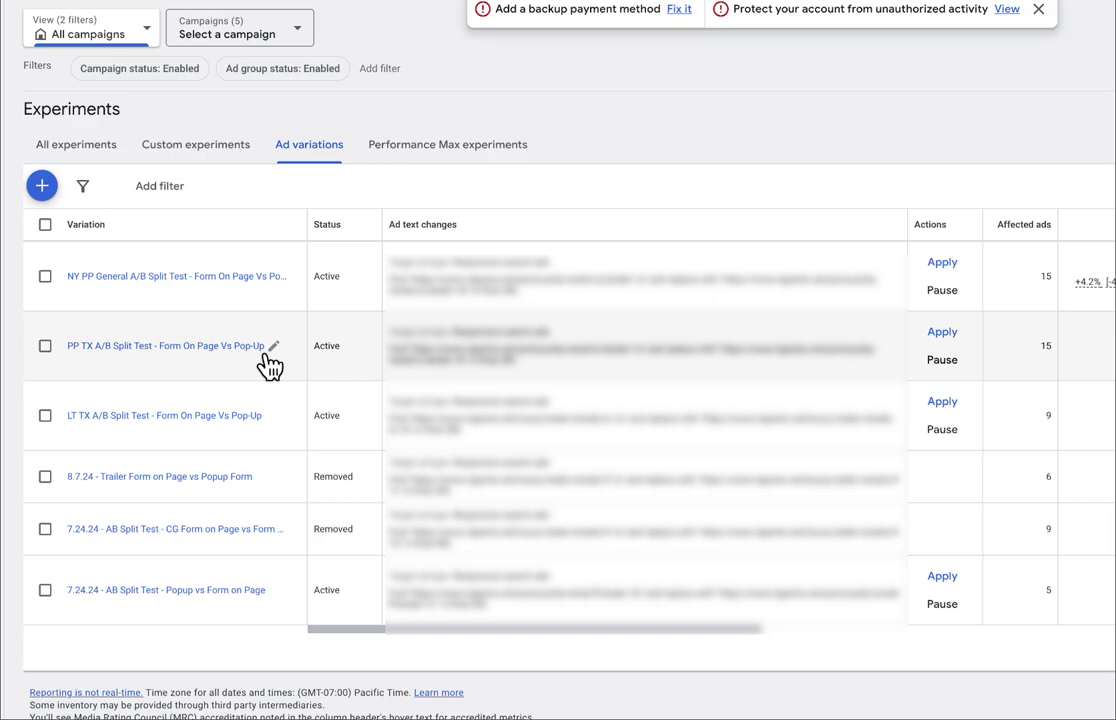
pyautogui.click(45, 346)
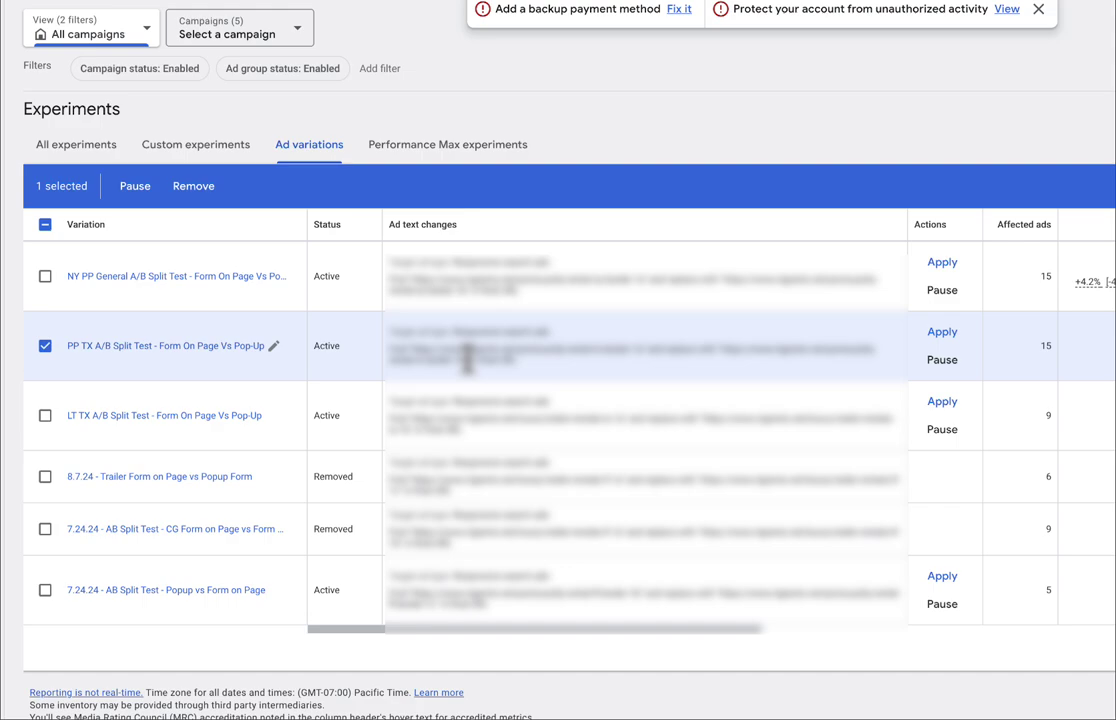
# - Untick the PP TX A/B Split Test row and clear its ad text highlight, leaving it Active
pyautogui.click(45, 345)
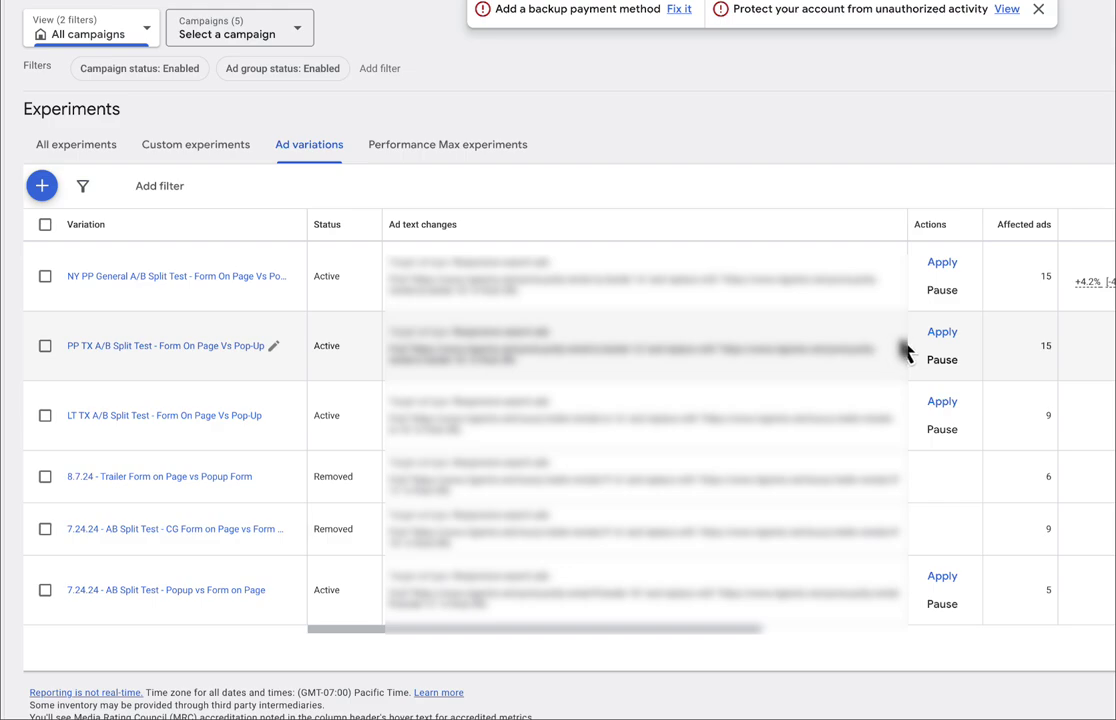
pyautogui.moveTo(460, 352); pyautogui.dragTo(548, 351)
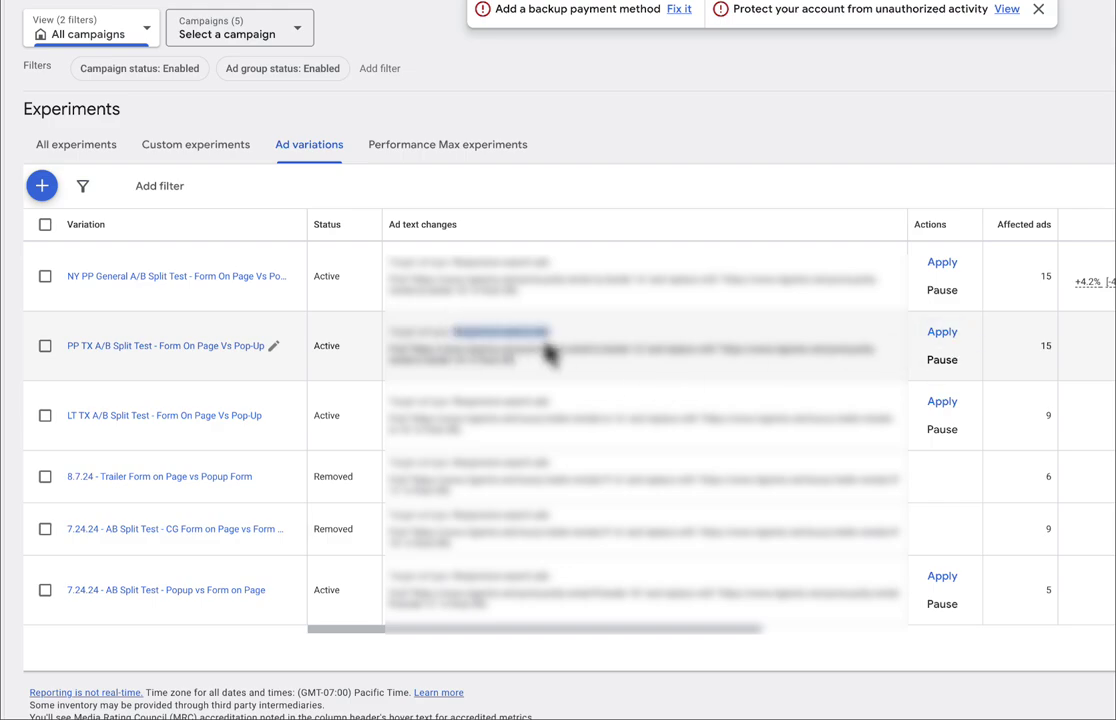
pyautogui.click(580, 351)
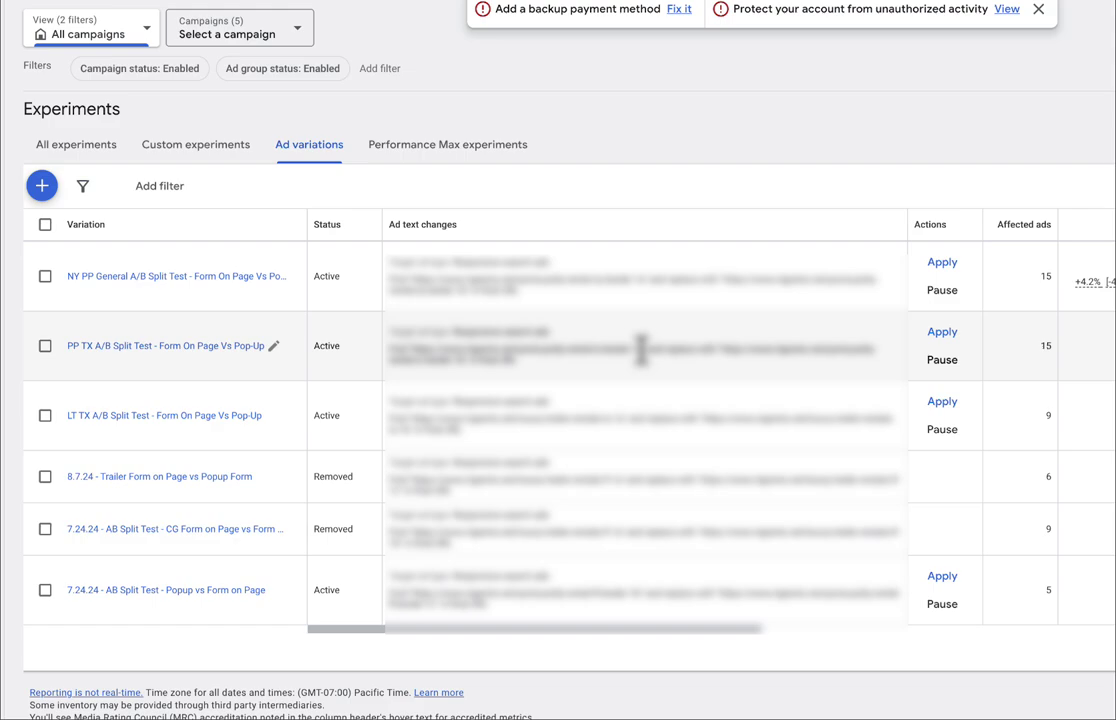
pyautogui.moveTo(641, 352); pyautogui.dragTo(418, 351)
pyautogui.click(413, 350)
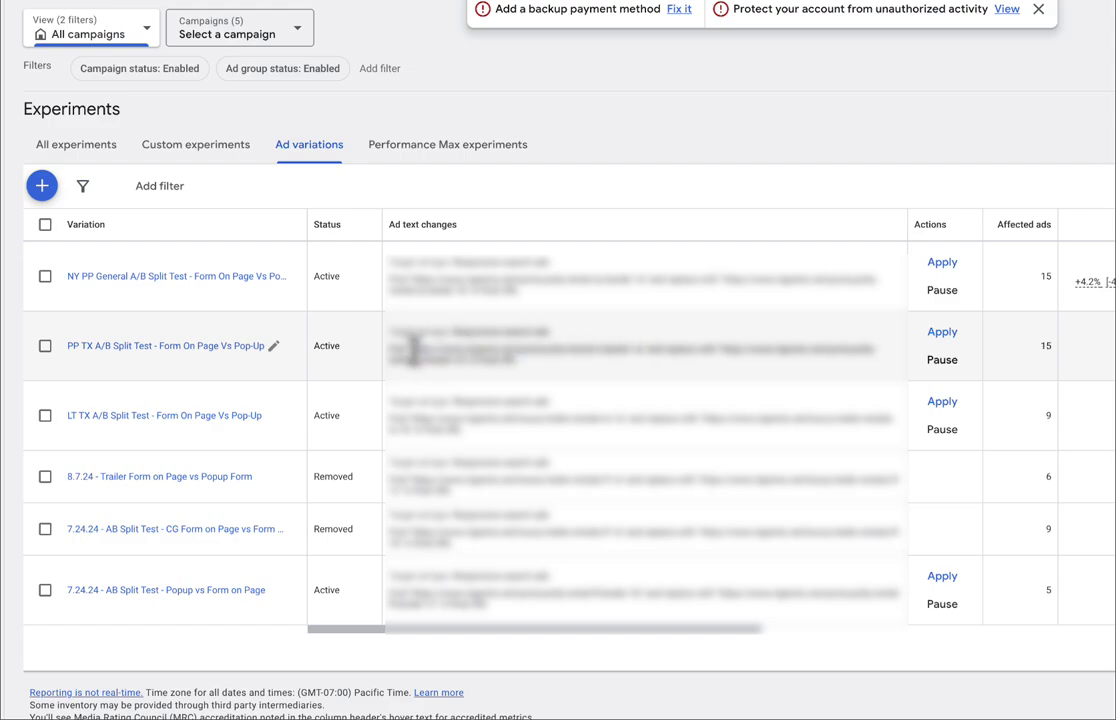